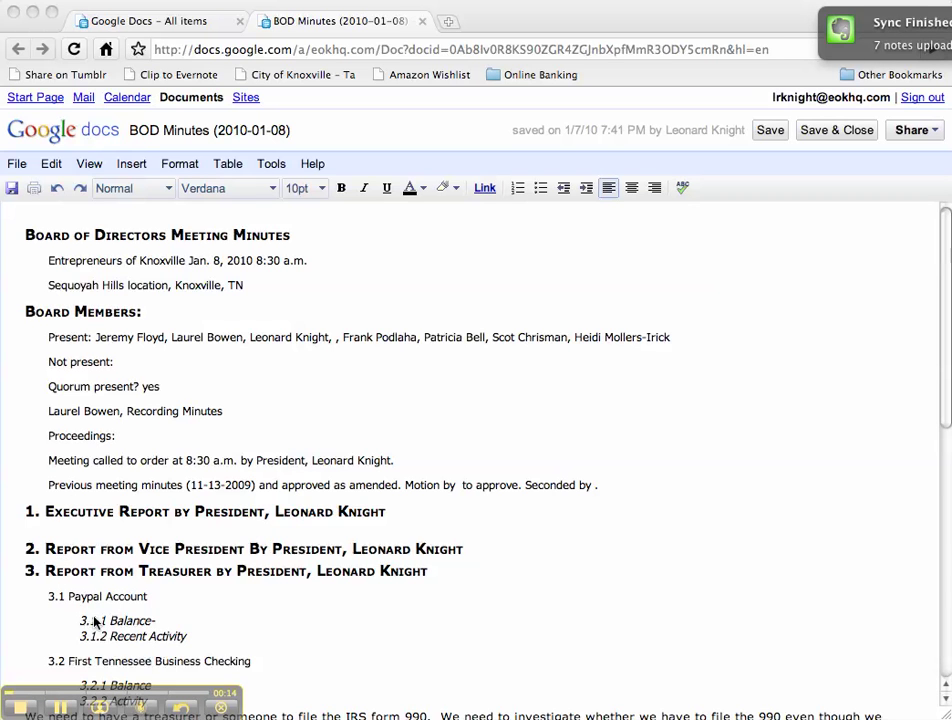
Step: Inspect the heading styles of Executive Report, Paypal Account and Balance
{"action": "left_click", "coordinate": [100, 512]}
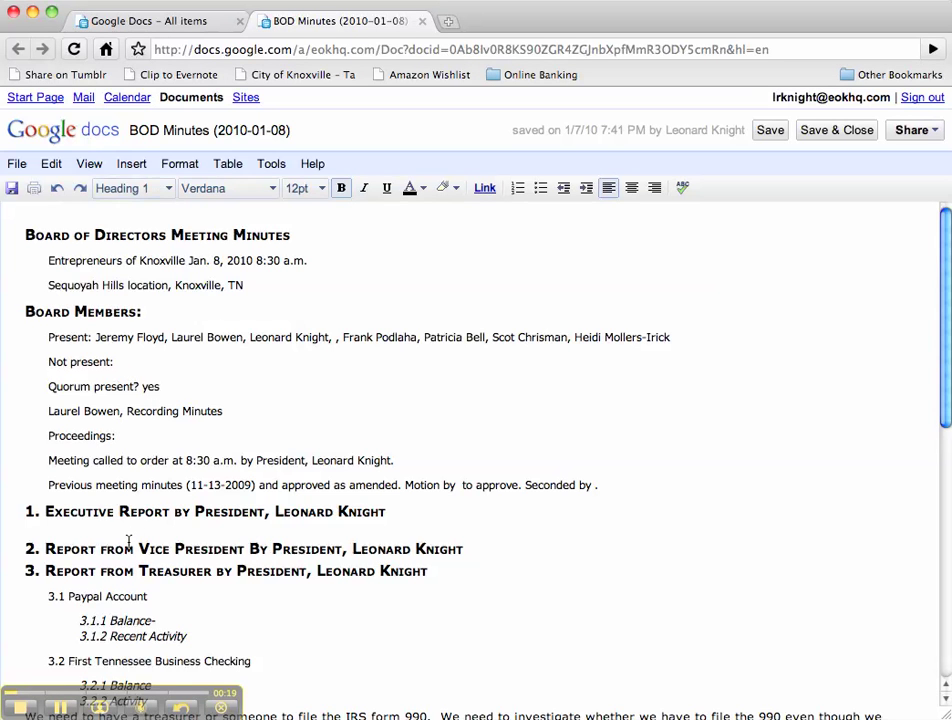
{"action": "left_click", "coordinate": [106, 597]}
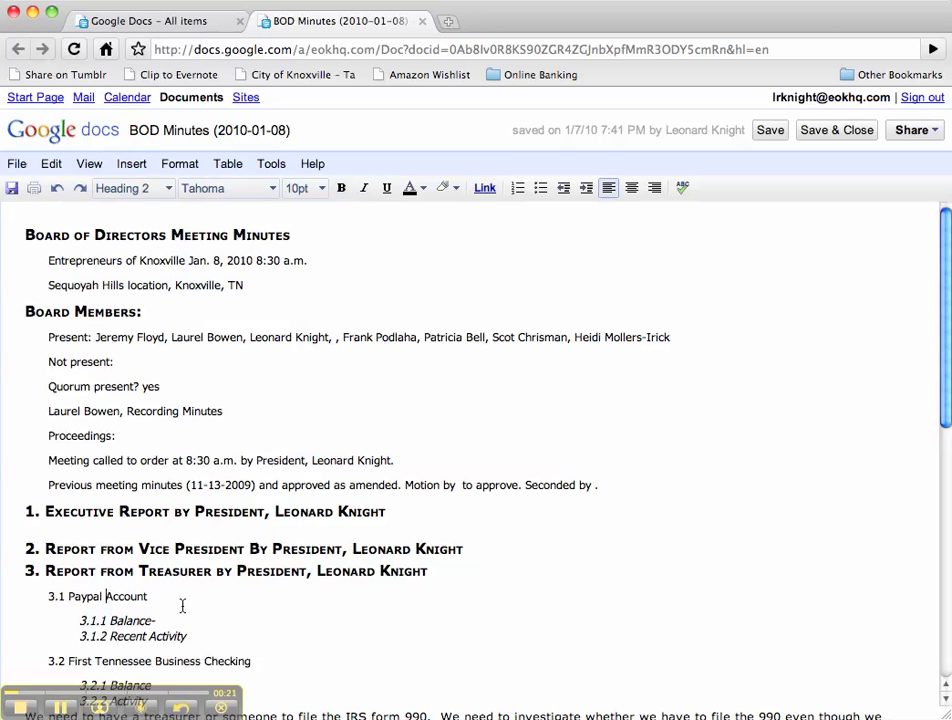
{"action": "left_click", "coordinate": [131, 620]}
Step: Add 'Sub Item 2 Heading 2' as Heading 2 (1.1) and 'Sub Item 3 Heading 3' as Heading 3 (1.1.1)
{"action": "left_click", "coordinate": [188, 531]}
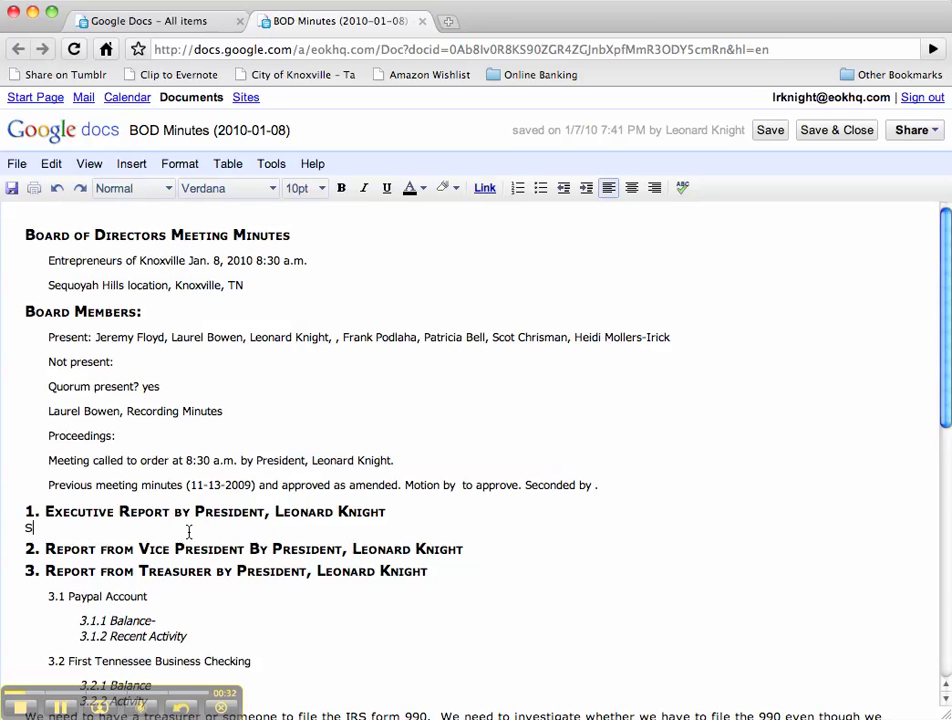
{"action": "type", "text": "Sub Item 2 Heading 2"}
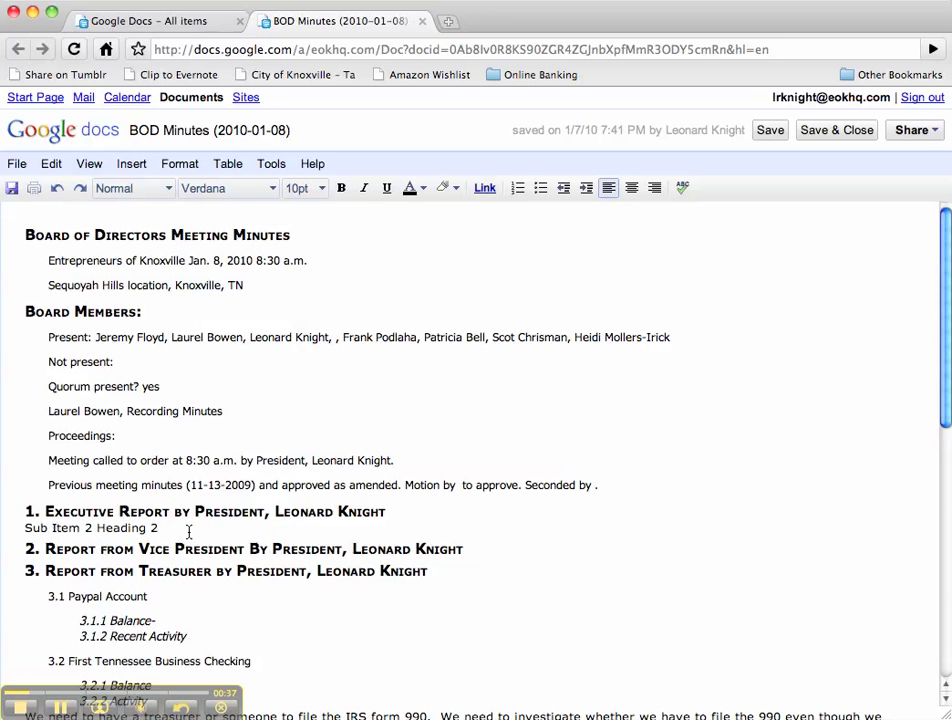
{"action": "key", "text": "ctrl+2"}
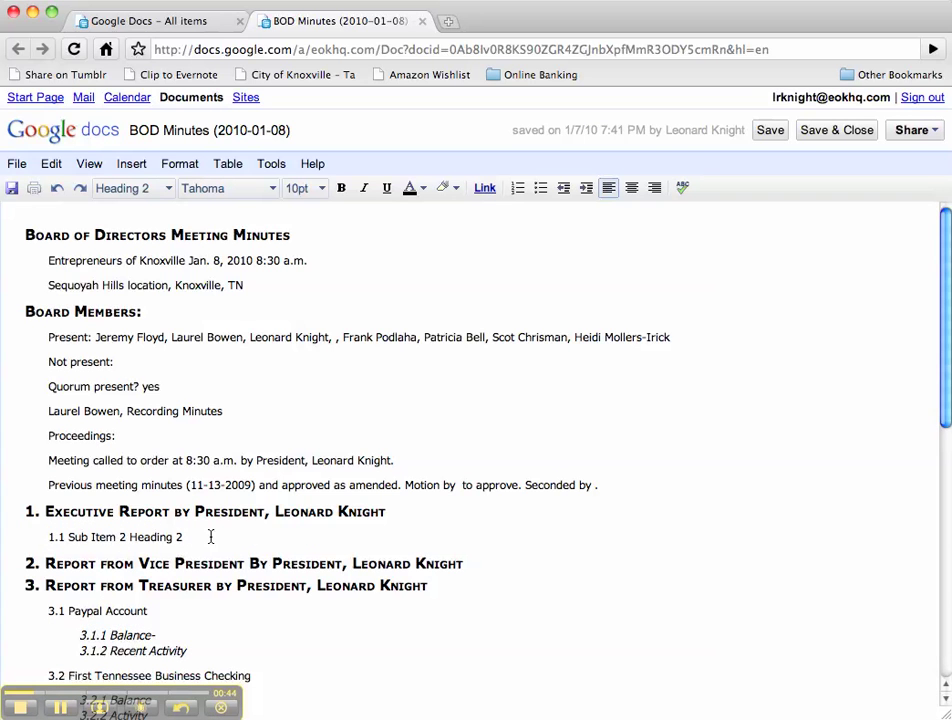
{"action": "key", "text": "Return"}
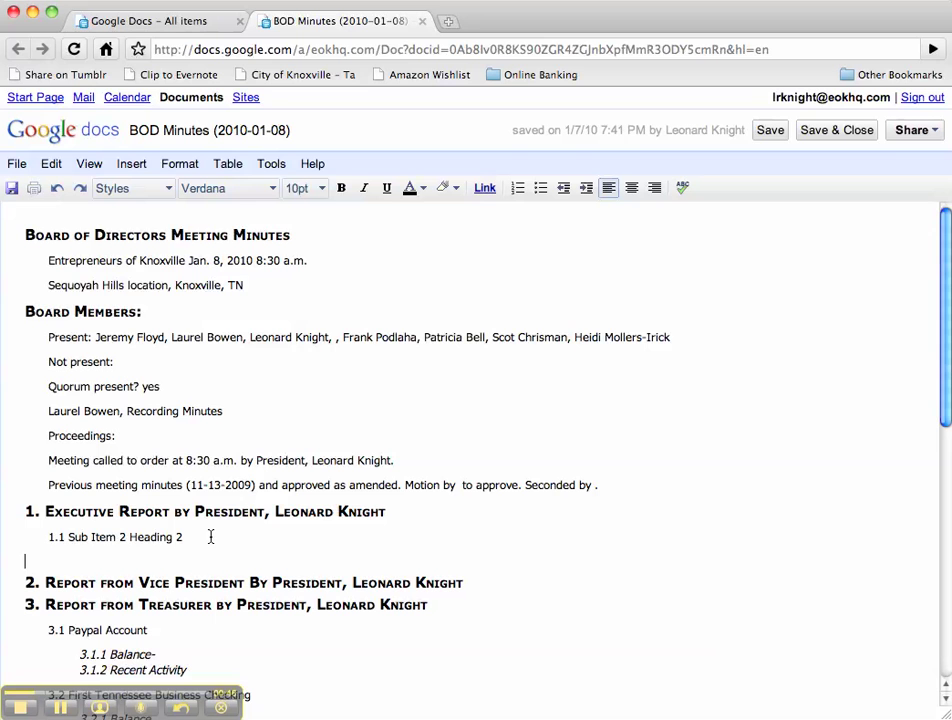
{"action": "type", "text": "Sub Item 3 Heading 3"}
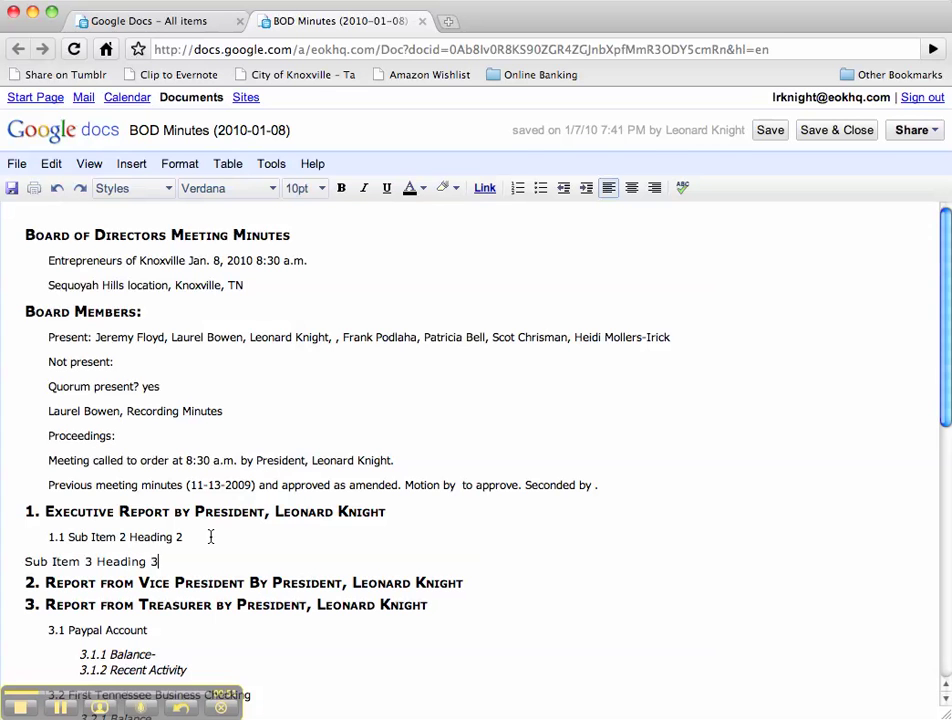
{"action": "key", "text": "ctrl+3"}
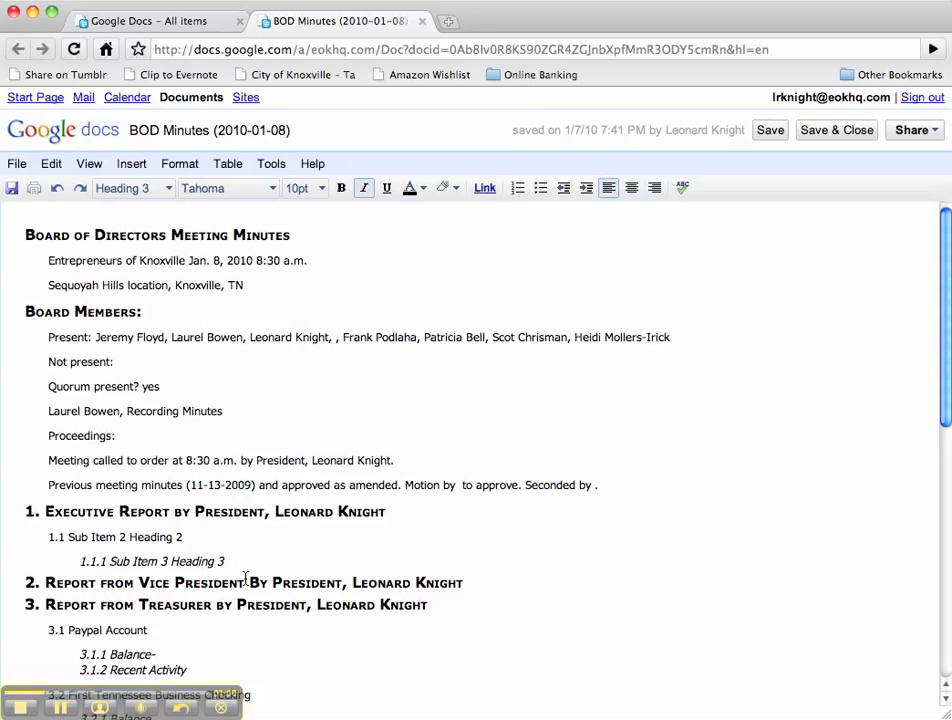
Step: Try Heading 4, then Heading 3, and set 'Sub Item 3 Heading 3' to Heading 2, numbered 1.2
{"action": "double_click", "coordinate": [187, 561]}
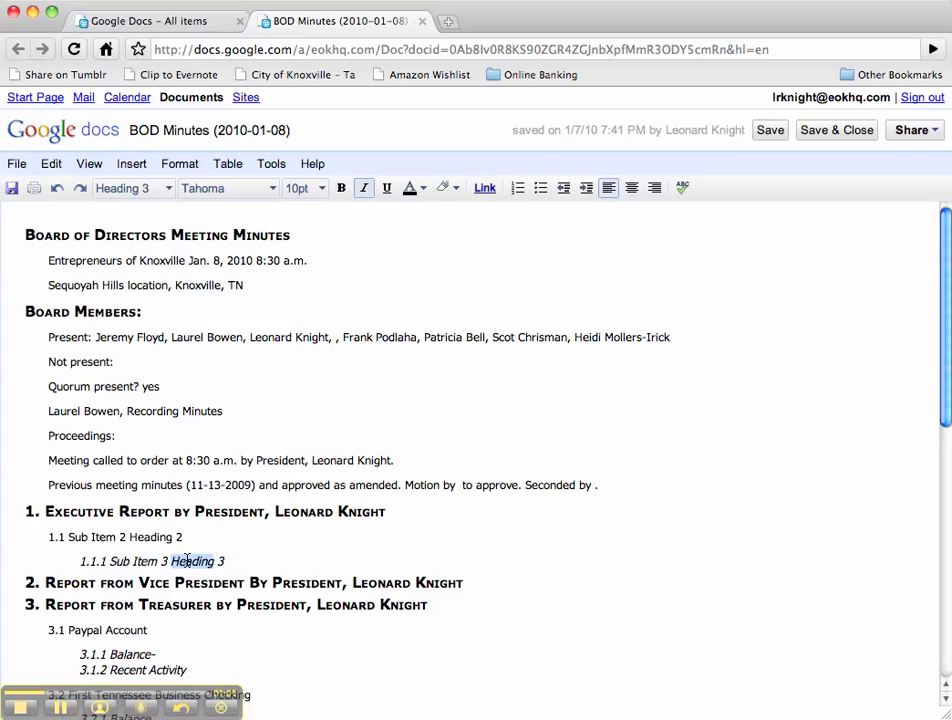
{"action": "left_click", "coordinate": [111, 560]}
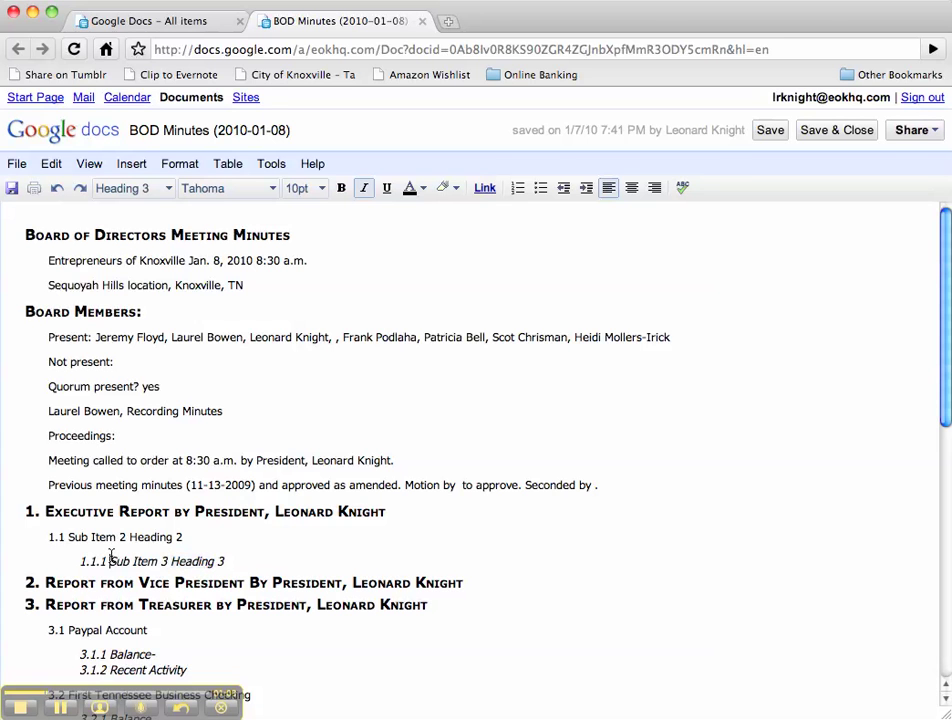
{"action": "left_click", "coordinate": [170, 190]}
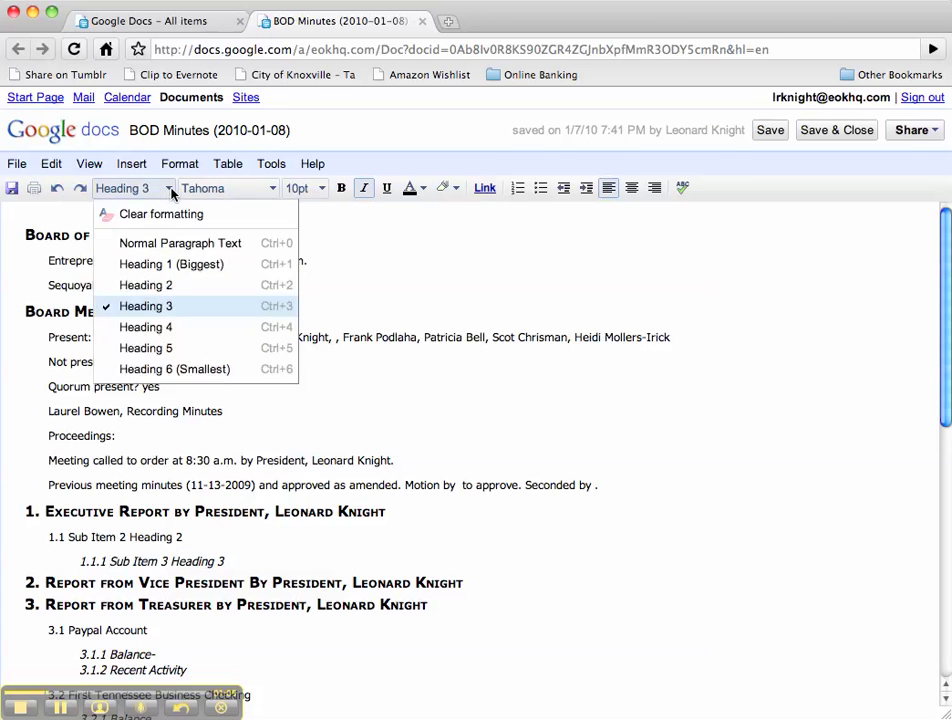
{"action": "left_click", "coordinate": [158, 327]}
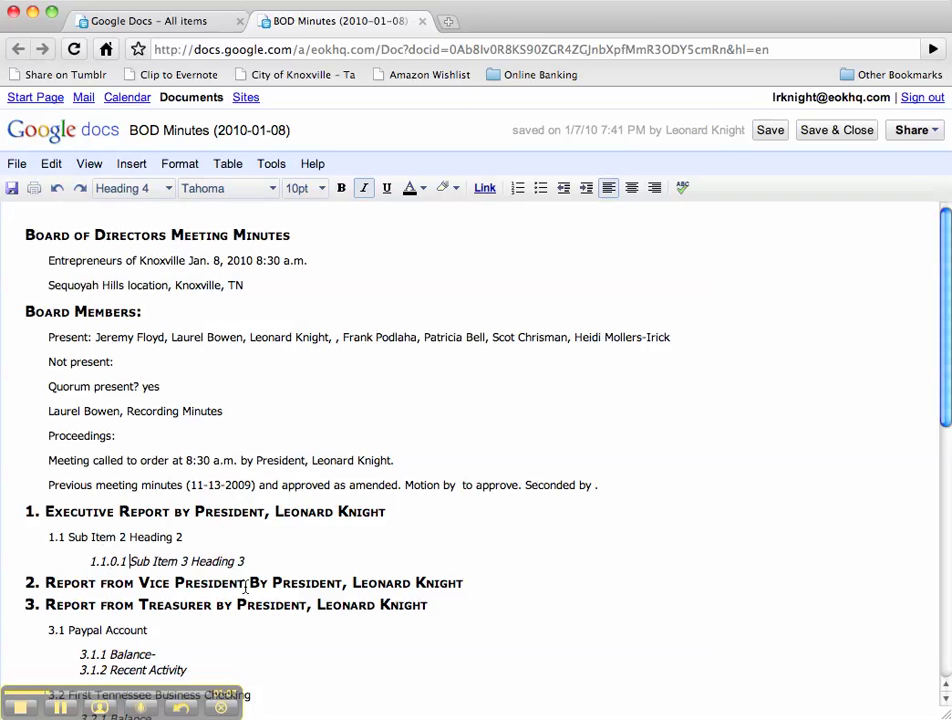
{"action": "left_click", "coordinate": [140, 188]}
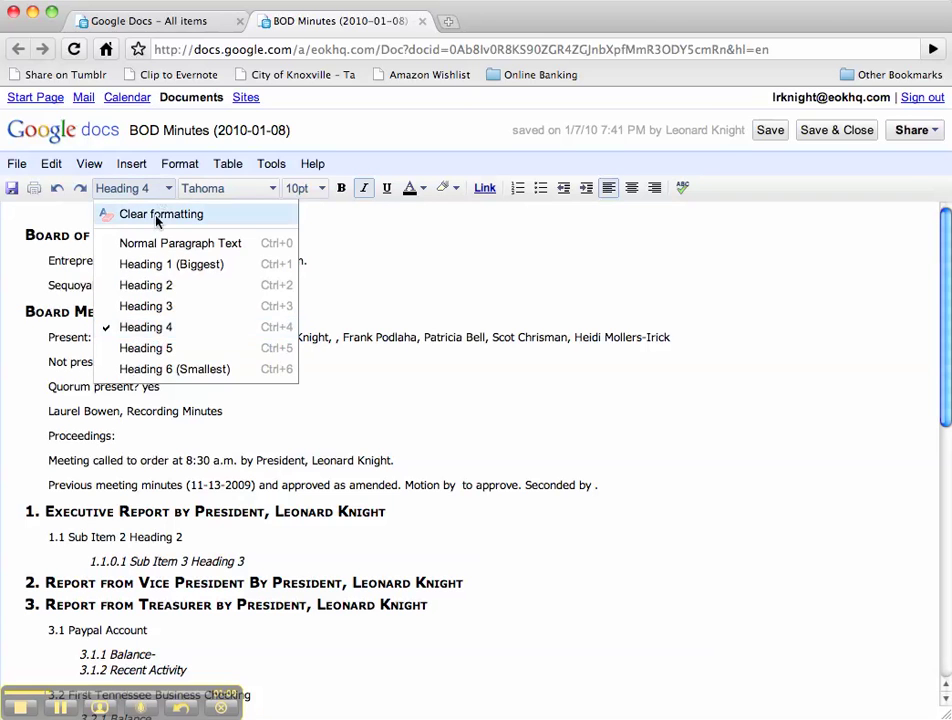
{"action": "left_click", "coordinate": [134, 307]}
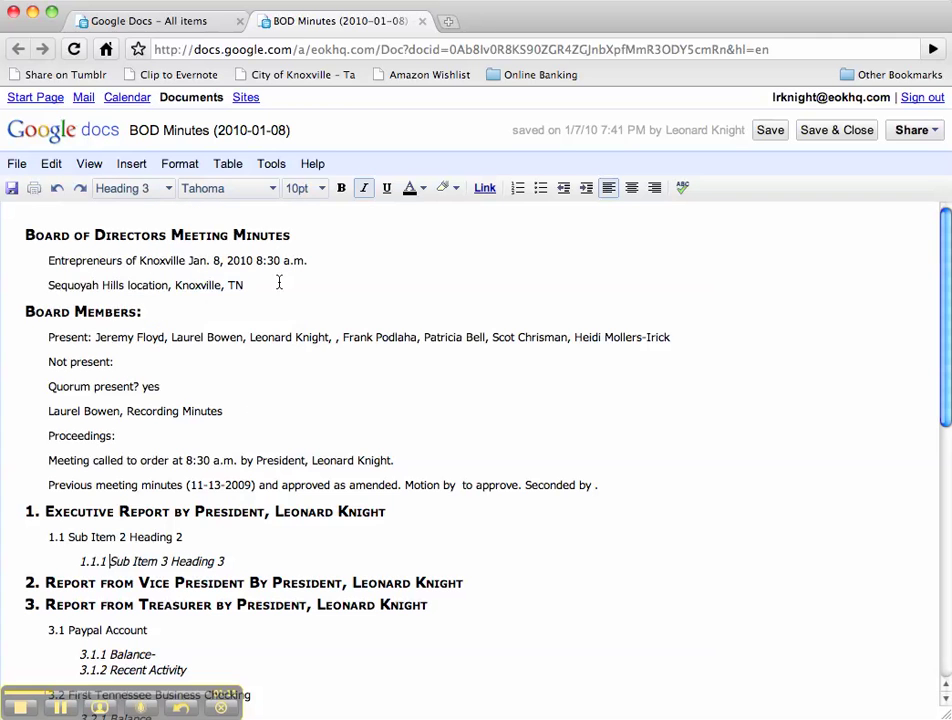
{"action": "left_click", "coordinate": [159, 188]}
{"action": "left_click", "coordinate": [165, 286]}
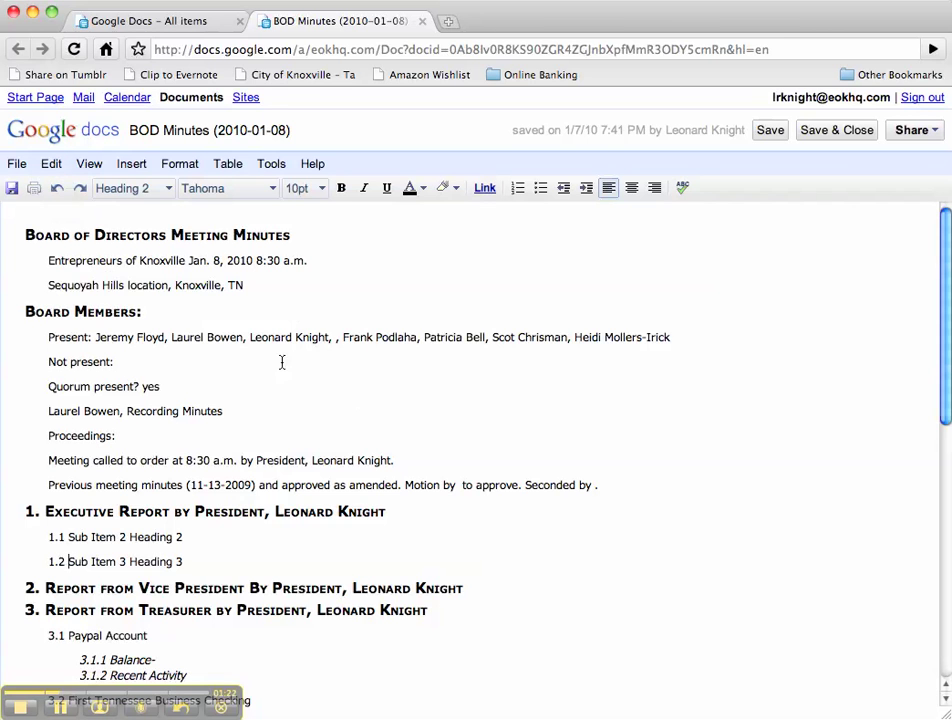
{"action": "left_click", "coordinate": [53, 162]}
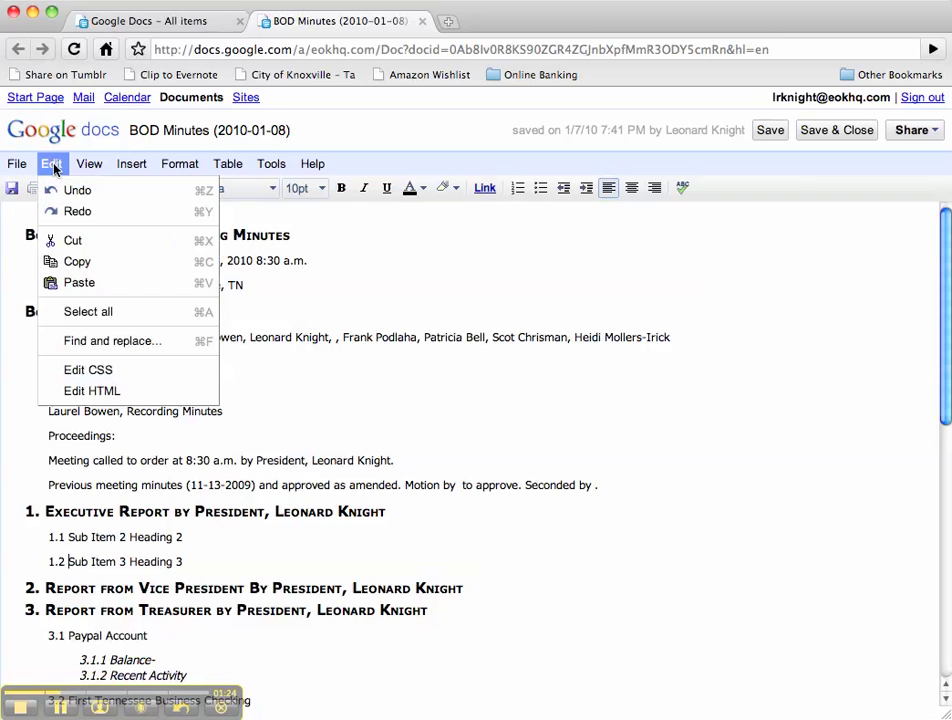
{"action": "left_click", "coordinate": [92, 370]}
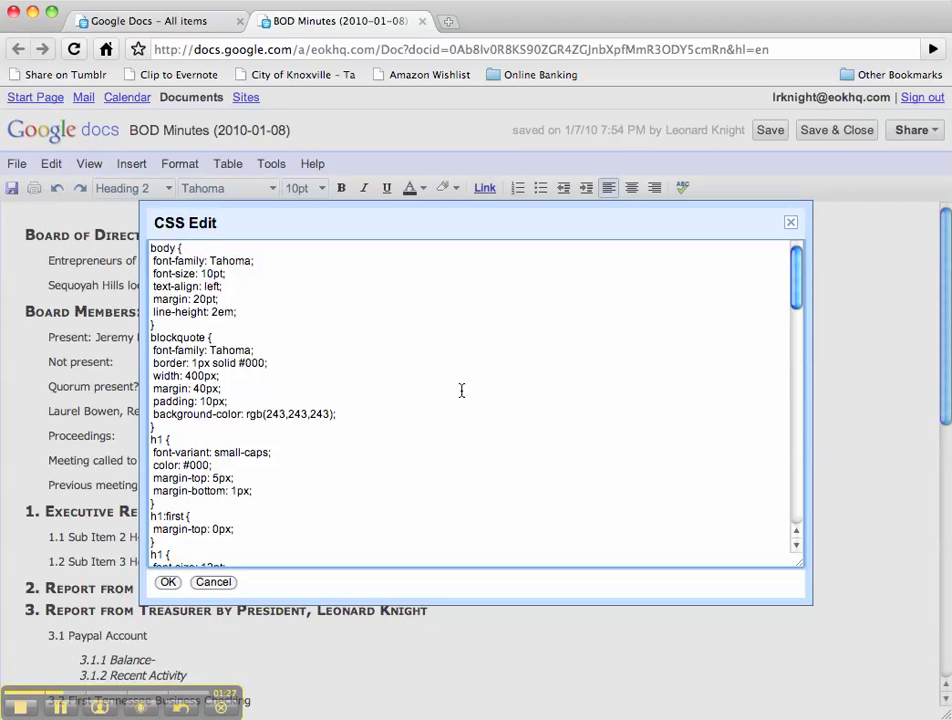
{"action": "left_click_drag", "start_coordinate": [798, 293], "coordinate": [798, 456]}
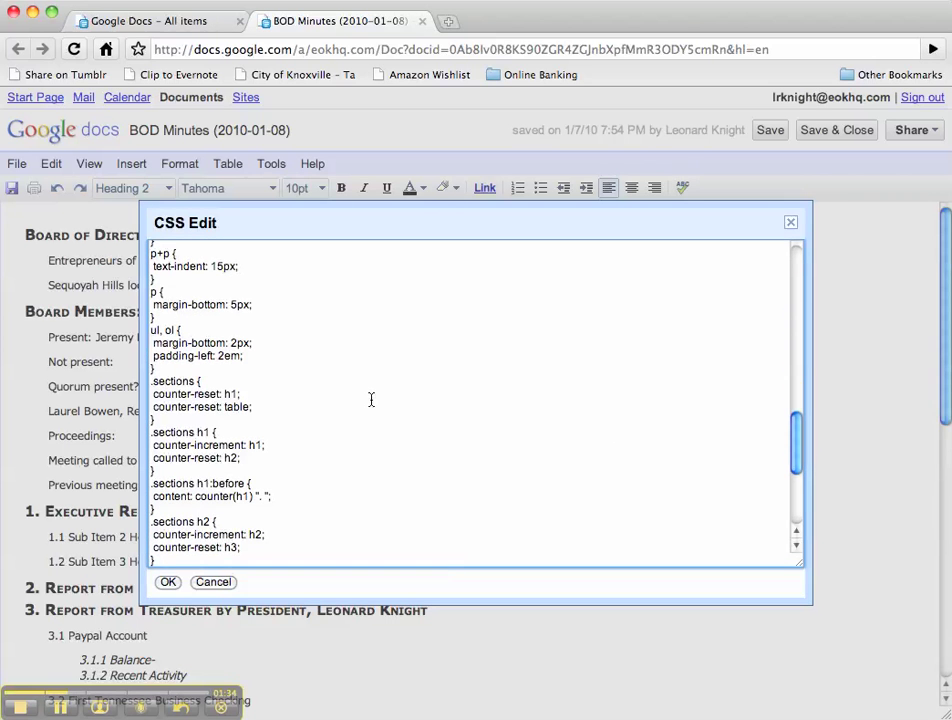
{"action": "double_click", "coordinate": [158, 381]}
{"action": "left_click_drag", "start_coordinate": [797, 460], "coordinate": [797, 484]}
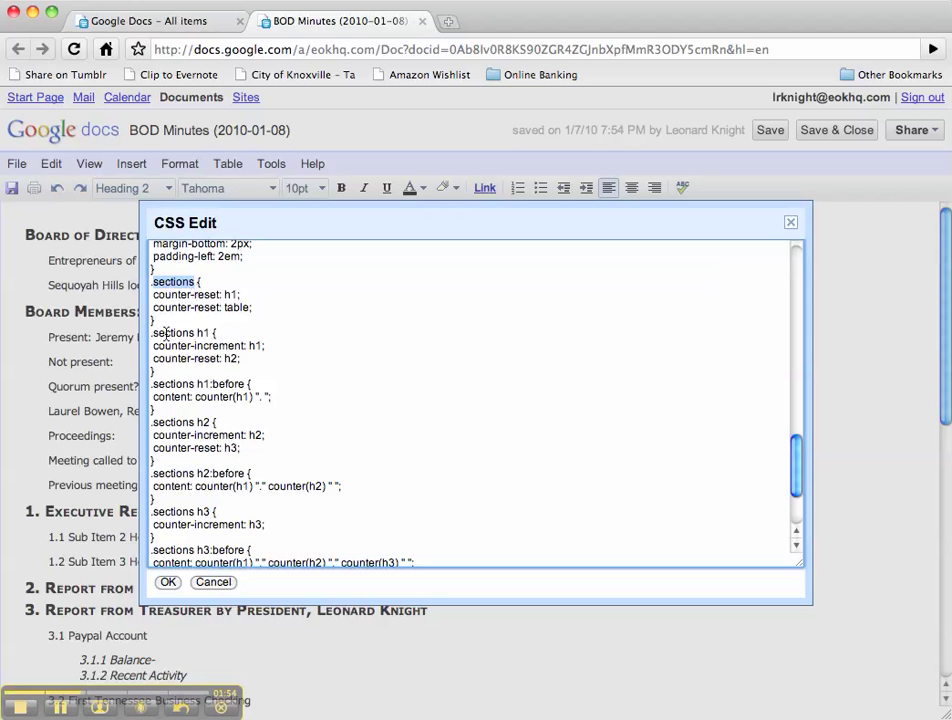
{"action": "left_click", "coordinate": [152, 332]}
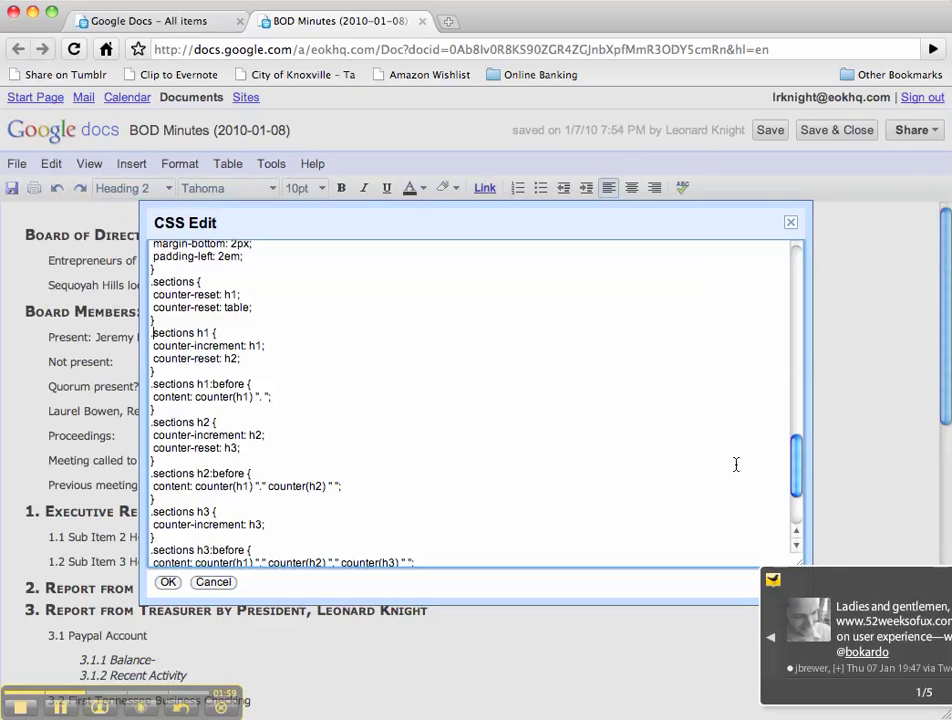
{"action": "scroll", "coordinate": [788, 465], "scroll_direction": "down", "scroll_amount": 5}
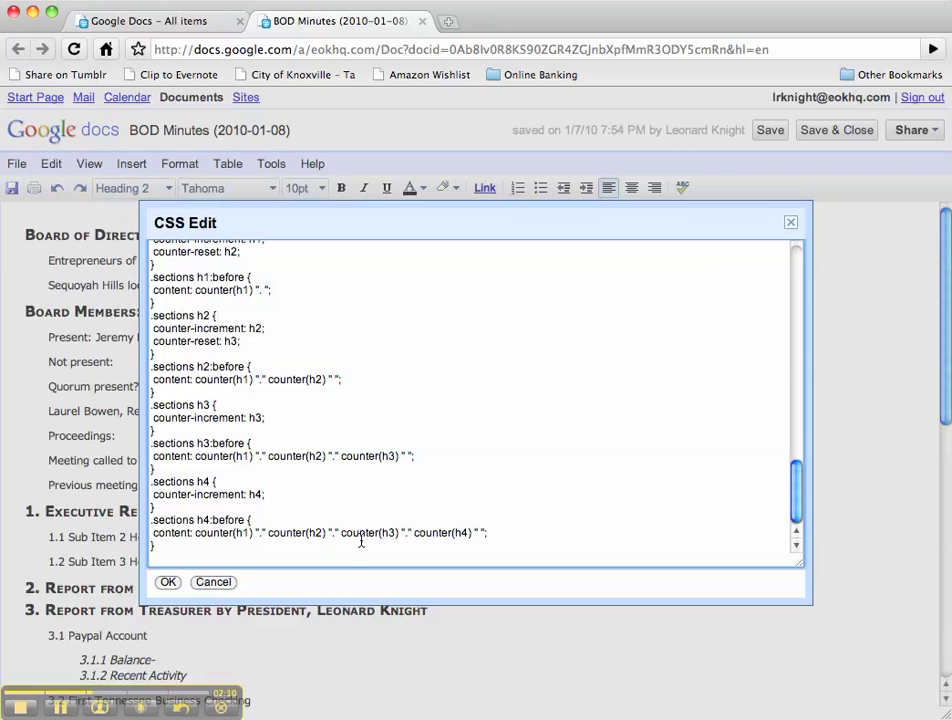
{"action": "mouse_move", "coordinate": [797, 509]}
{"action": "left_mouse_down"}
{"action": "mouse_move", "coordinate": [796, 285]}
{"action": "mouse_move", "coordinate": [793, 527]}
{"action": "left_mouse_up"}
{"action": "left_click", "coordinate": [167, 582]}
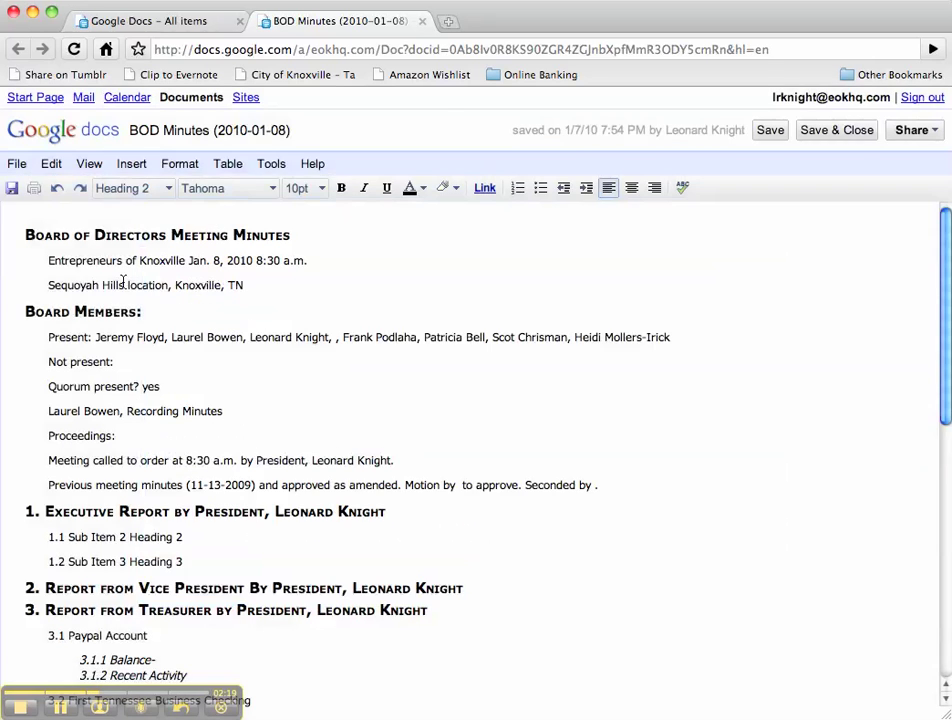
{"action": "left_click", "coordinate": [51, 164]}
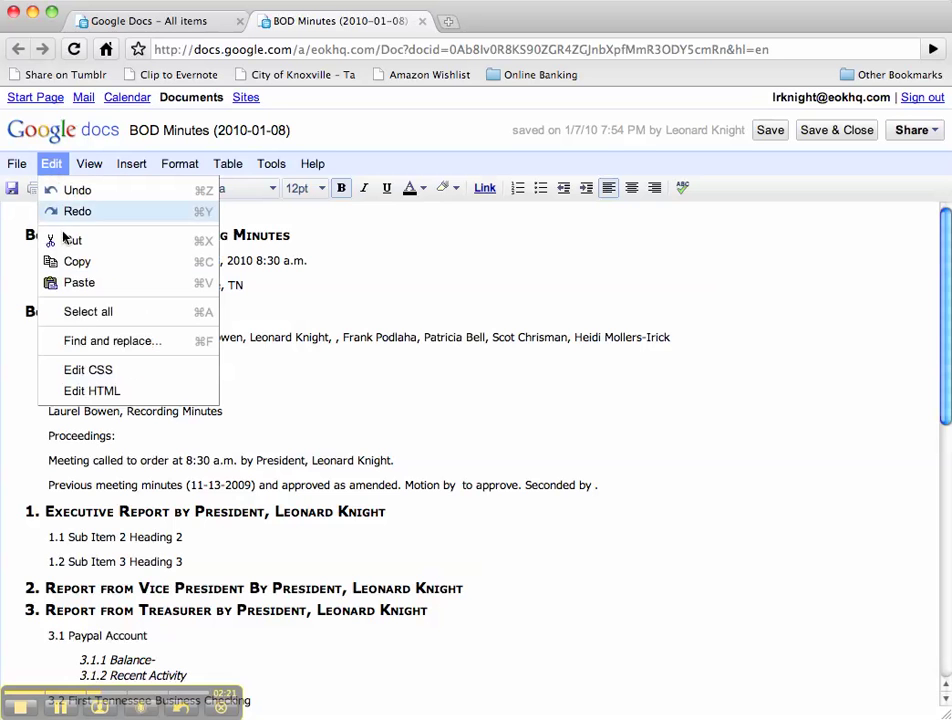
{"action": "left_click", "coordinate": [104, 391]}
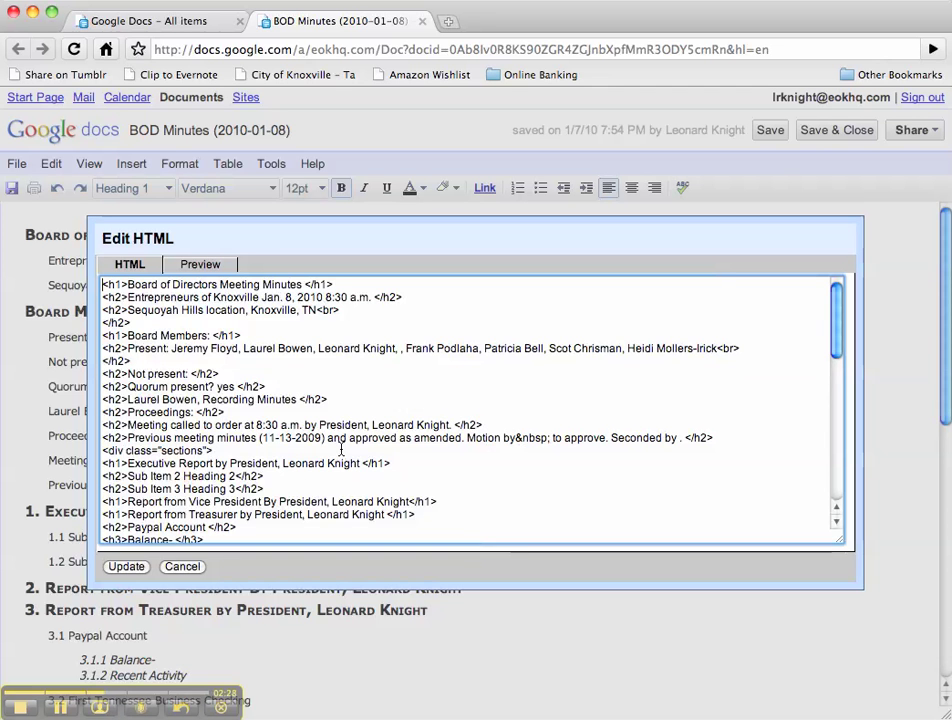
{"action": "left_click_drag", "start_coordinate": [317, 236], "coordinate": [467, 198]}
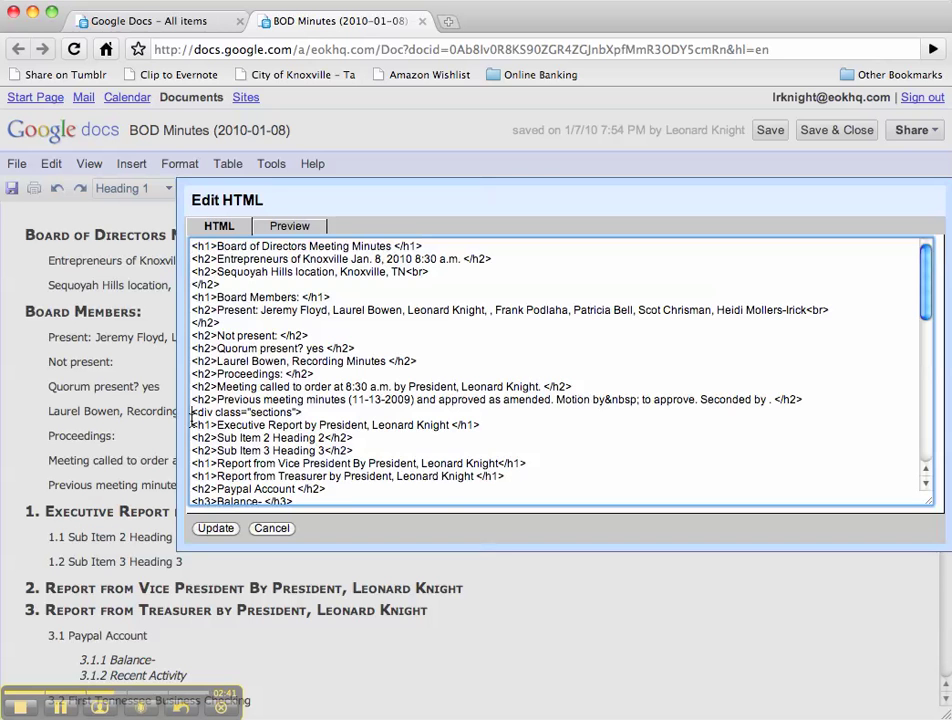
{"action": "left_click_drag", "start_coordinate": [191, 418], "coordinate": [302, 414]}
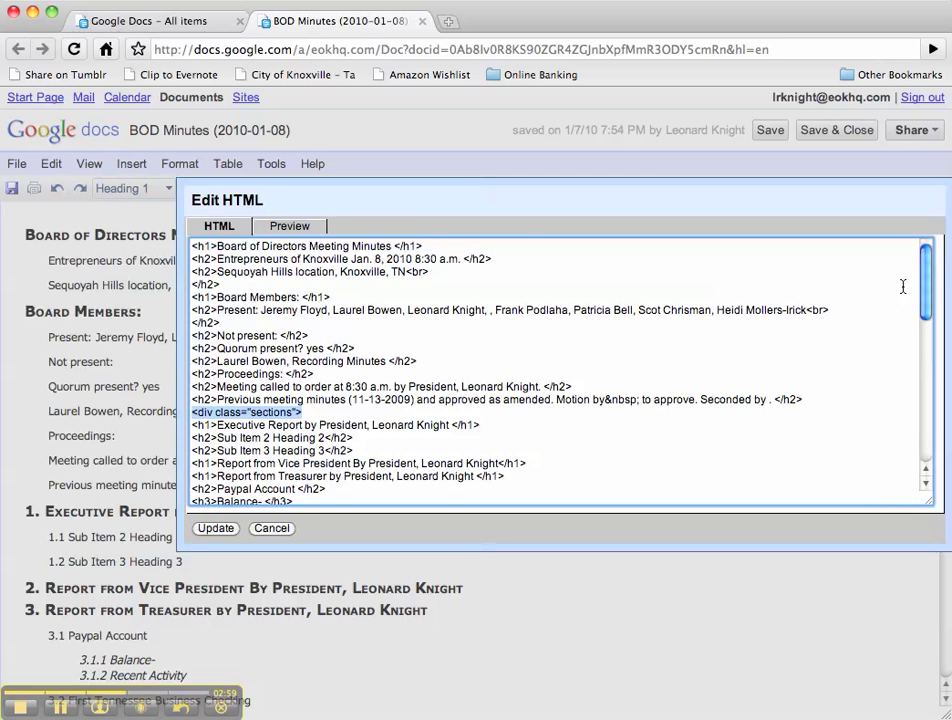
{"action": "left_click_drag", "start_coordinate": [927, 277], "coordinate": [926, 419]}
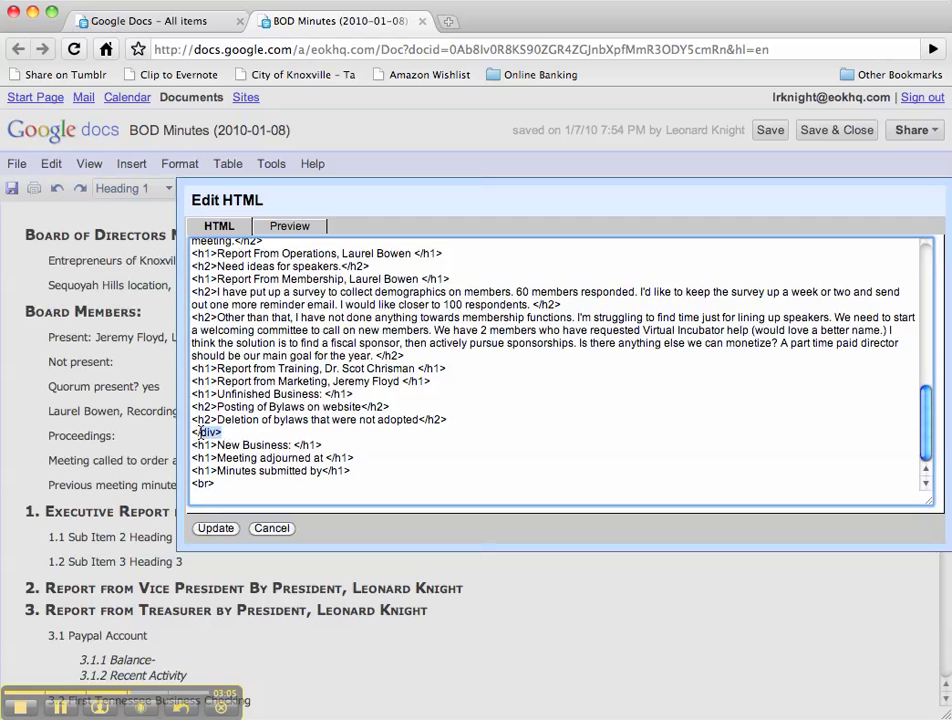
{"action": "left_click", "coordinate": [229, 432], "text": "shift"}
{"action": "left_click", "coordinate": [235, 433]}
{"action": "left_click", "coordinate": [203, 432], "text": "shift"}
{"action": "left_click", "coordinate": [203, 432]}
{"action": "left_click_drag", "start_coordinate": [193, 432], "coordinate": [223, 432]}
{"action": "left_click", "coordinate": [268, 530]}
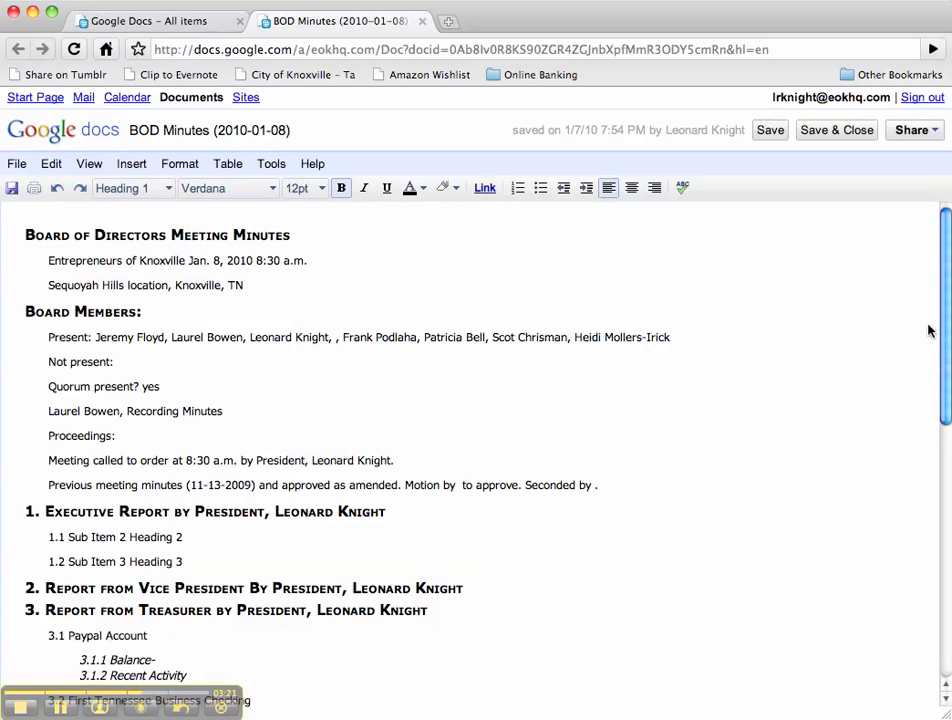
{"action": "left_click_drag", "start_coordinate": [947, 272], "coordinate": [678, 190]}
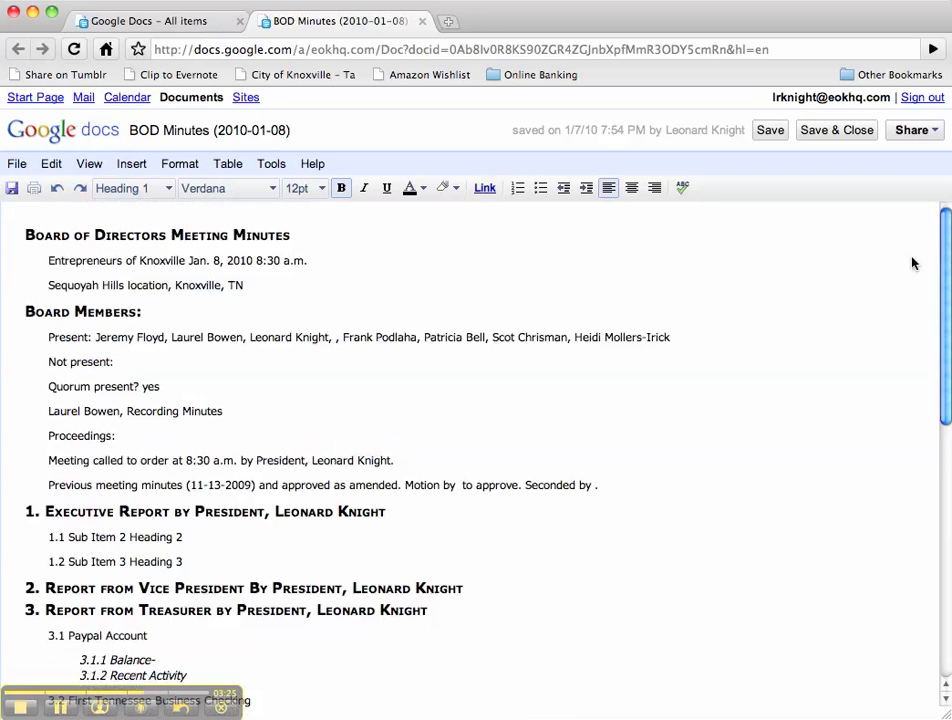